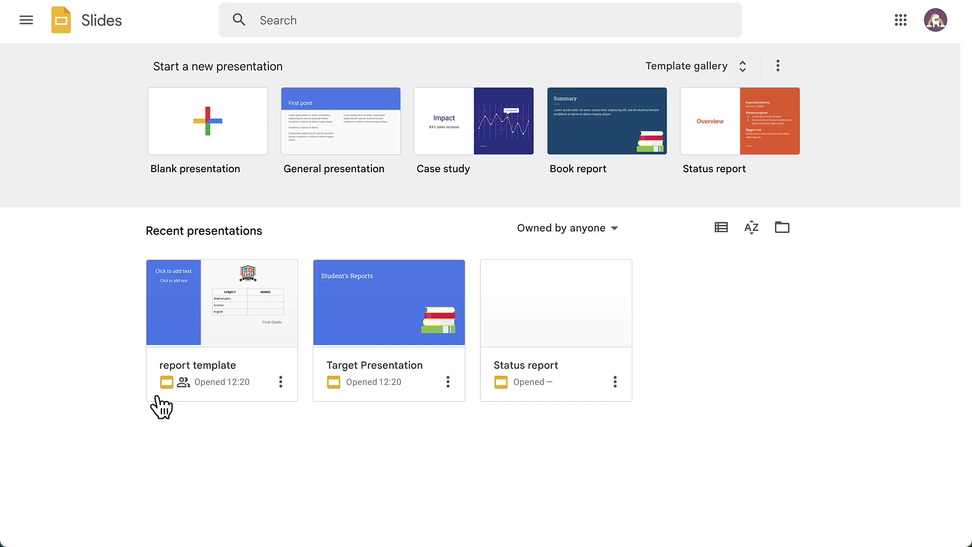
- Open the report template and enter {{Student Name}} as the title and {{Roll No.}} as the subtitle
click(184, 357)
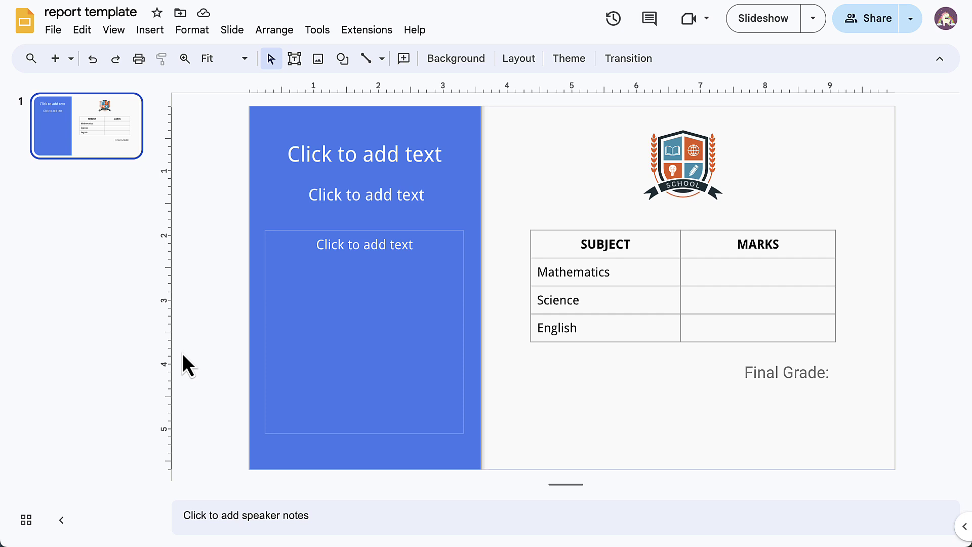
double_click(332, 152)
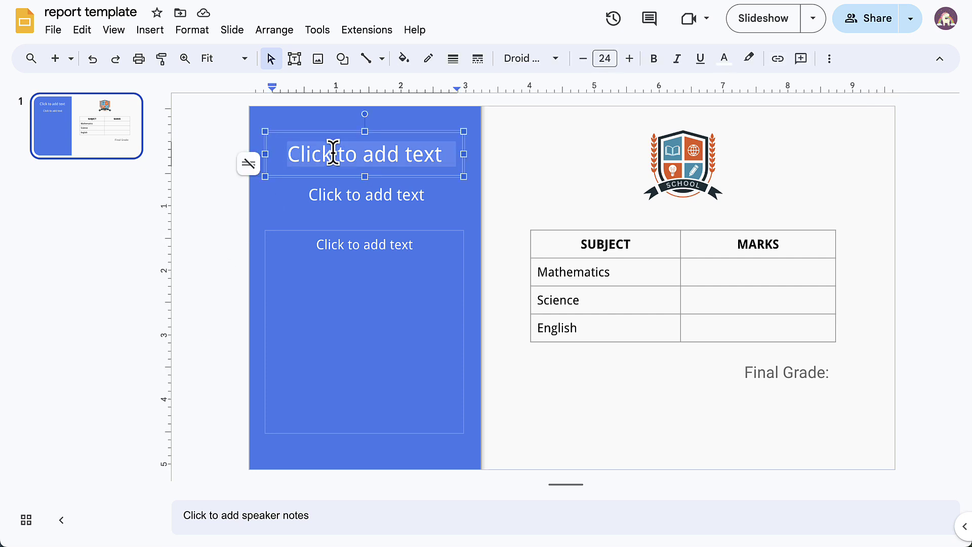
text({)
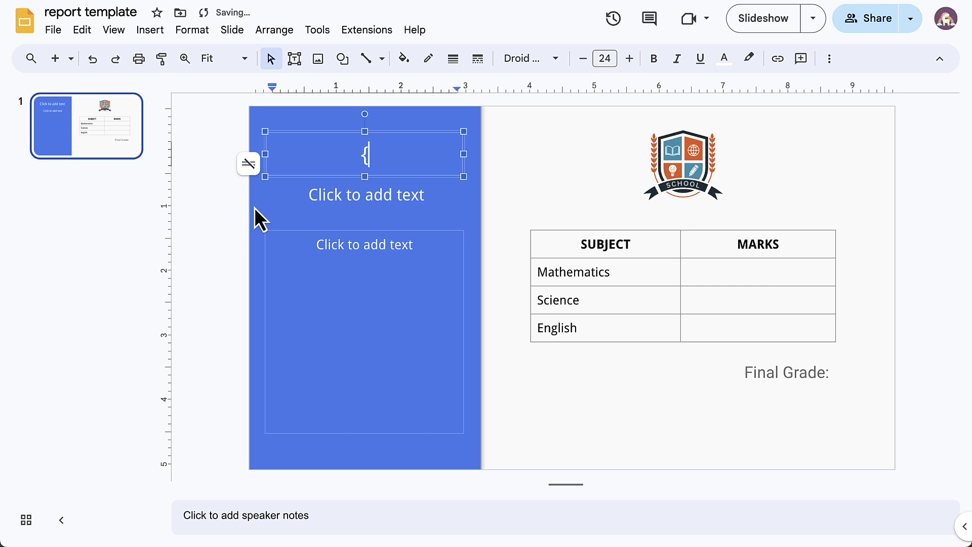
text({Stu)
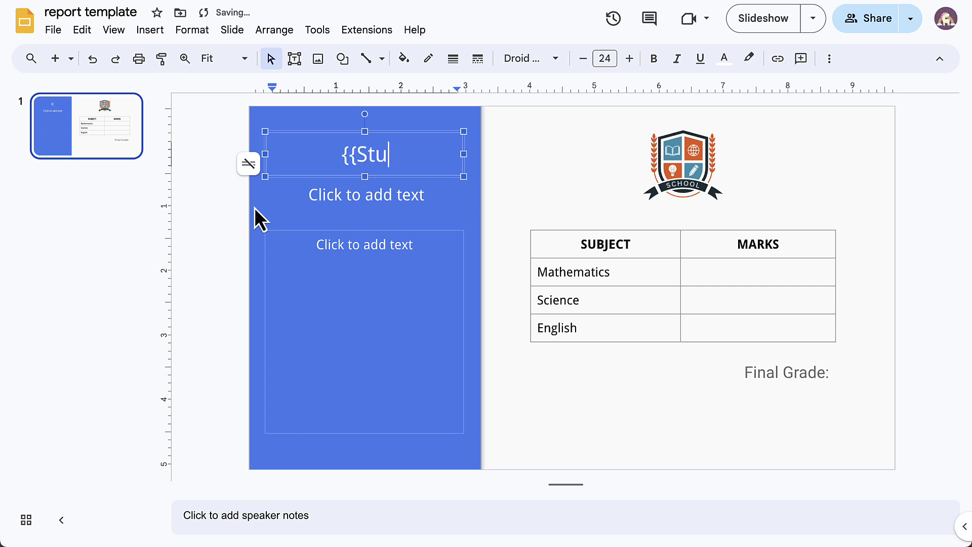
text(dent Name}})
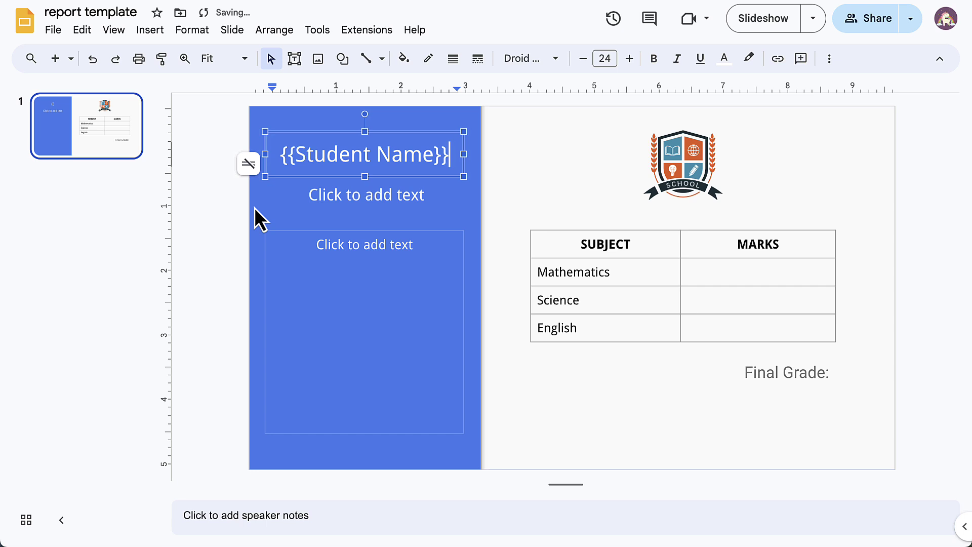
click(335, 198)
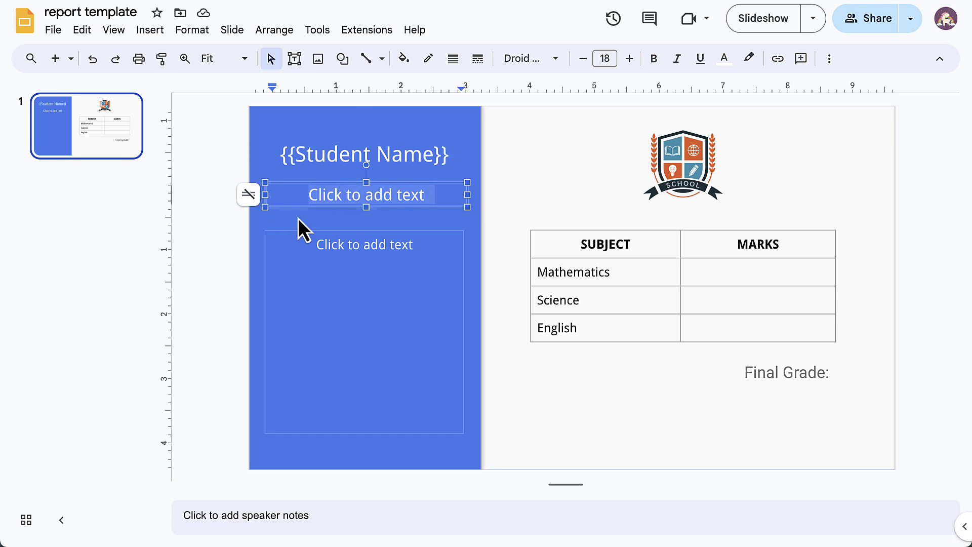
text({{Roll No.}})
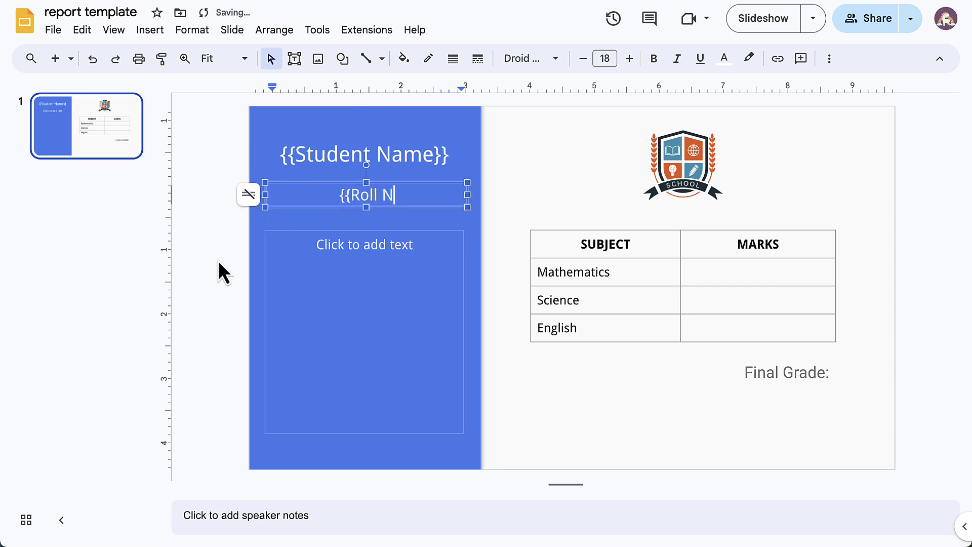
click(219, 263)
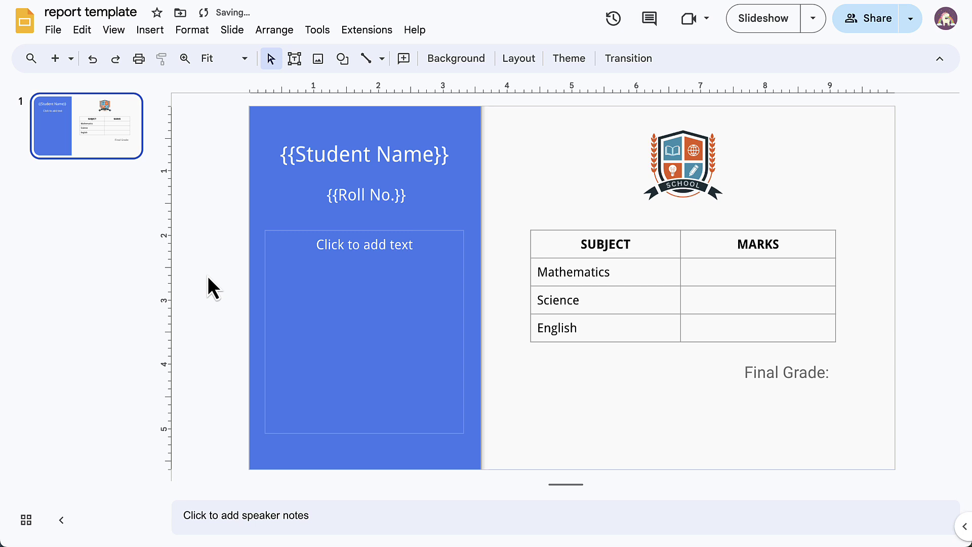
- Fill the marks cells with {{Math}}, {{Science}} and {{English}} placeholders
click(749, 269)
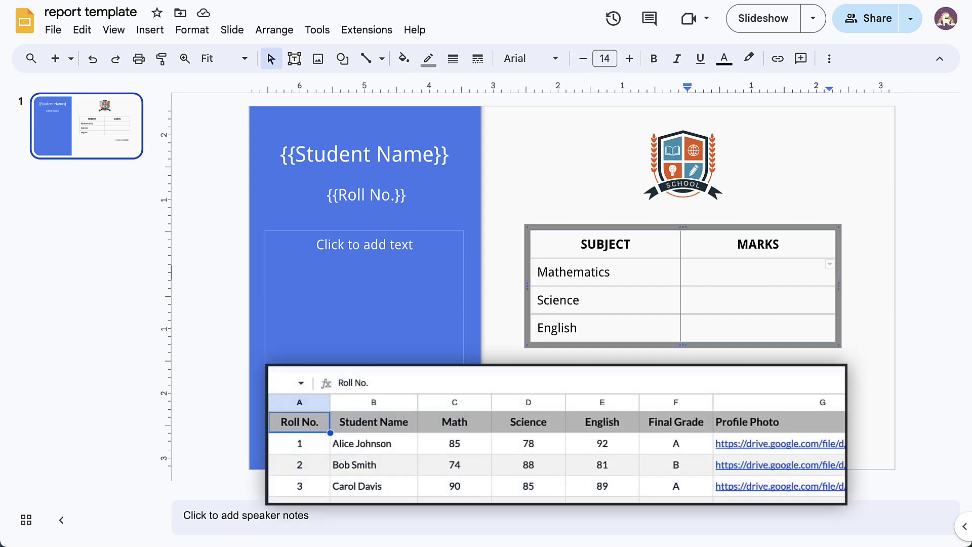
text({{Math}})
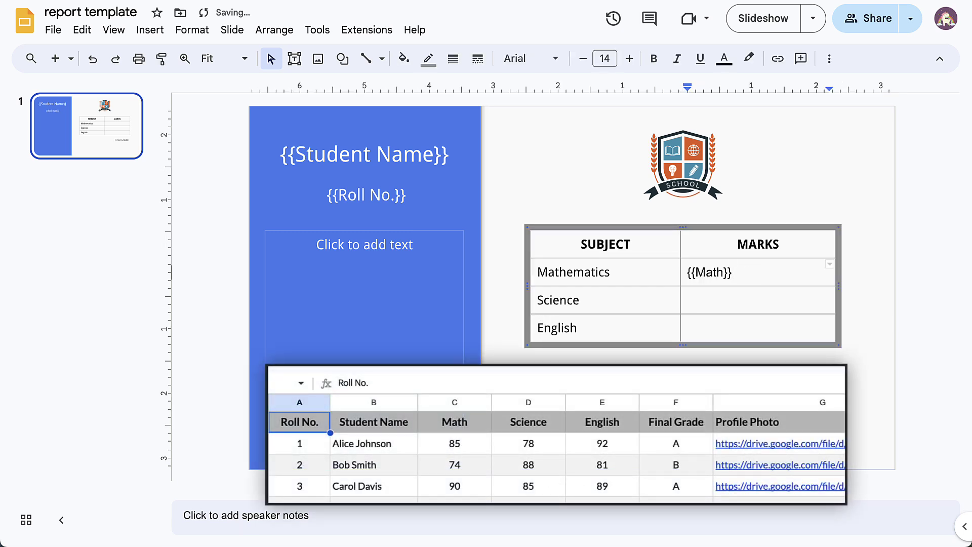
click(706, 304)
text({{Science}})
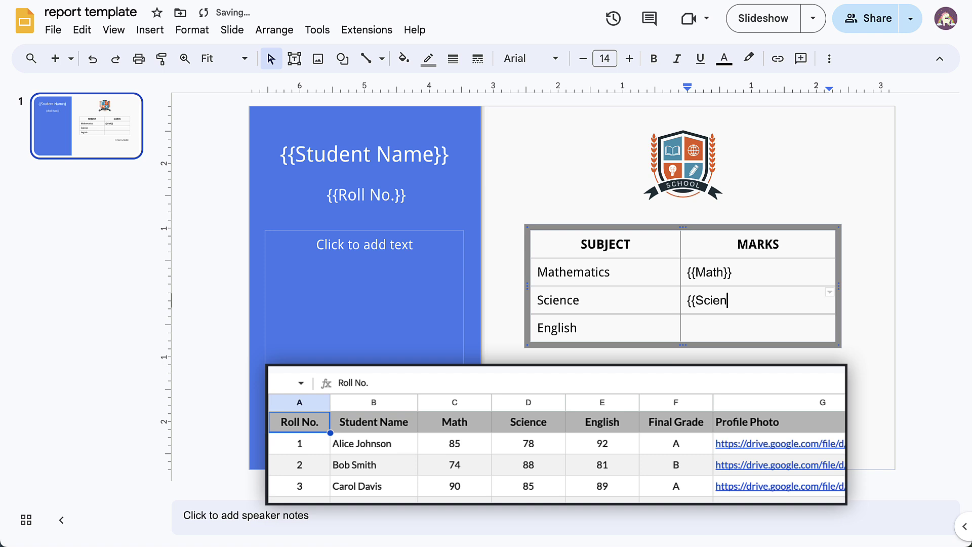
click(704, 329)
text({{English}})
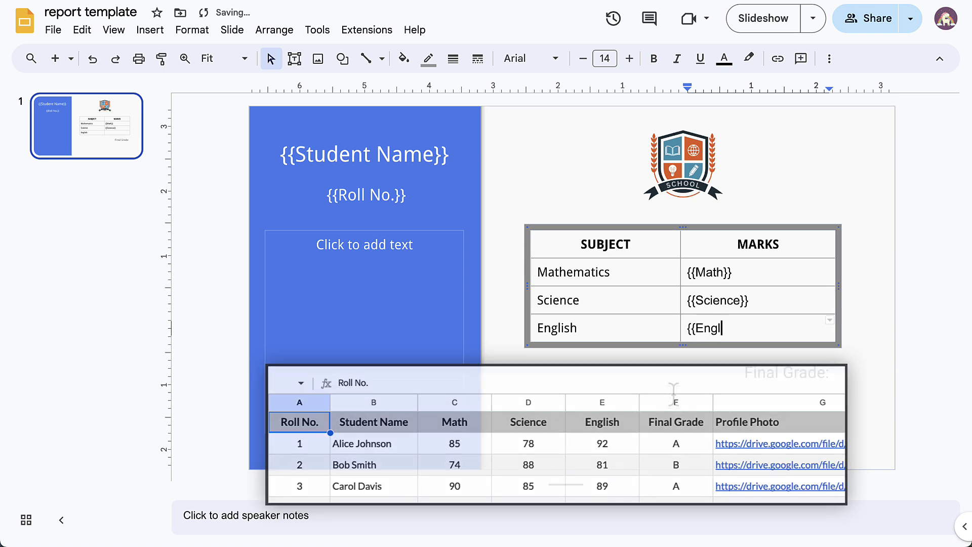
- Append ': {{Final Grade}}' to the Final Grade label and widen the box to one line
click(832, 374)
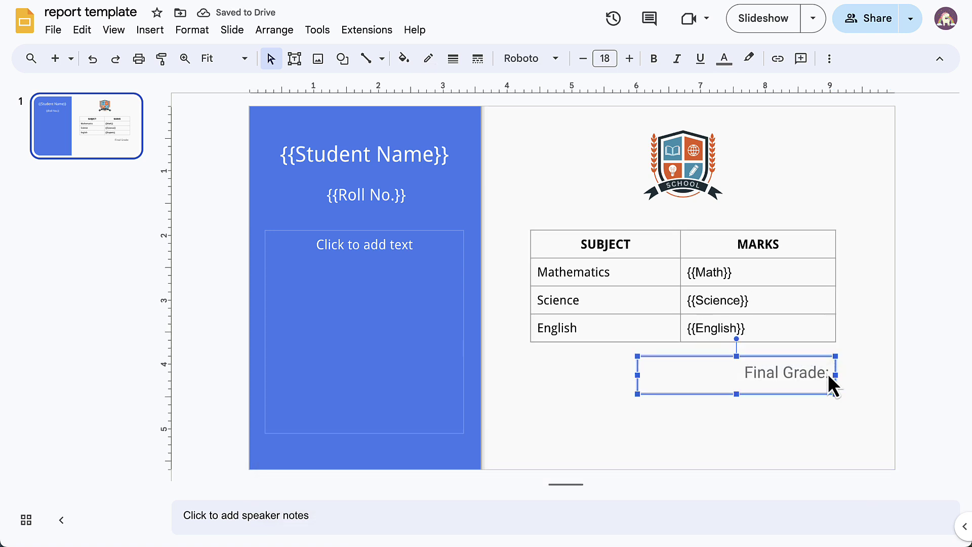
click(828, 374)
text(: {{Final Grade}})
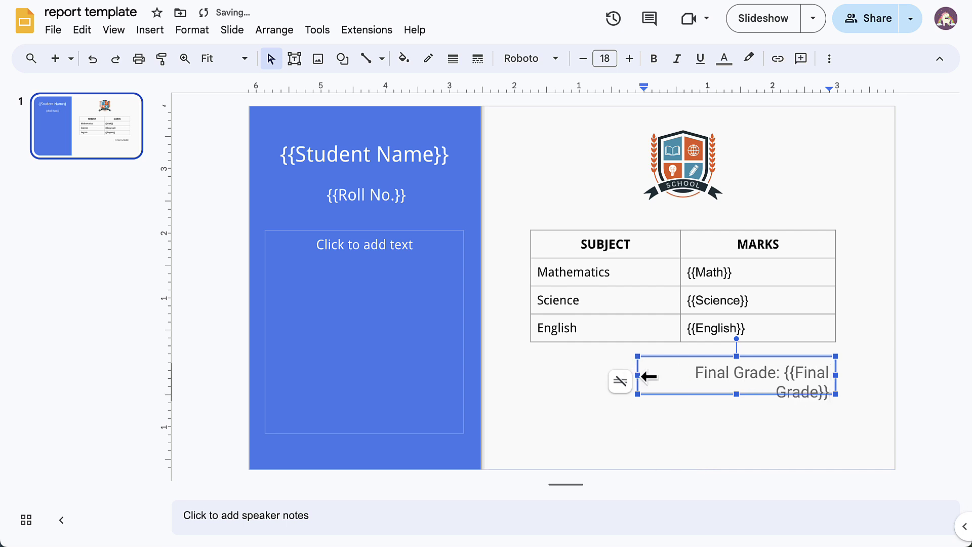
drag(637, 375, 603, 375)
click(558, 417)
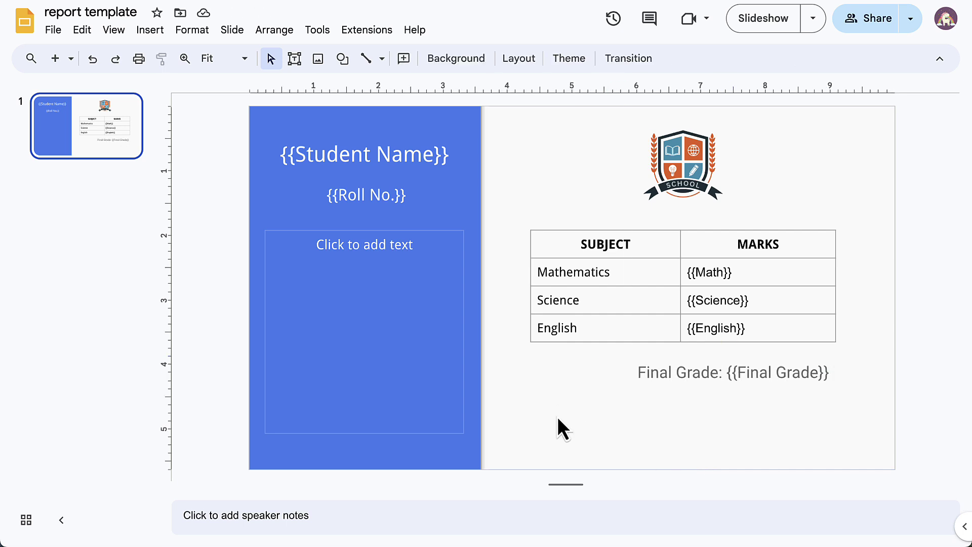
- Type {{Embed IMAGE, Profile Photo, width=300}} into the large empty box of the blue panel
click(399, 282)
text({{)
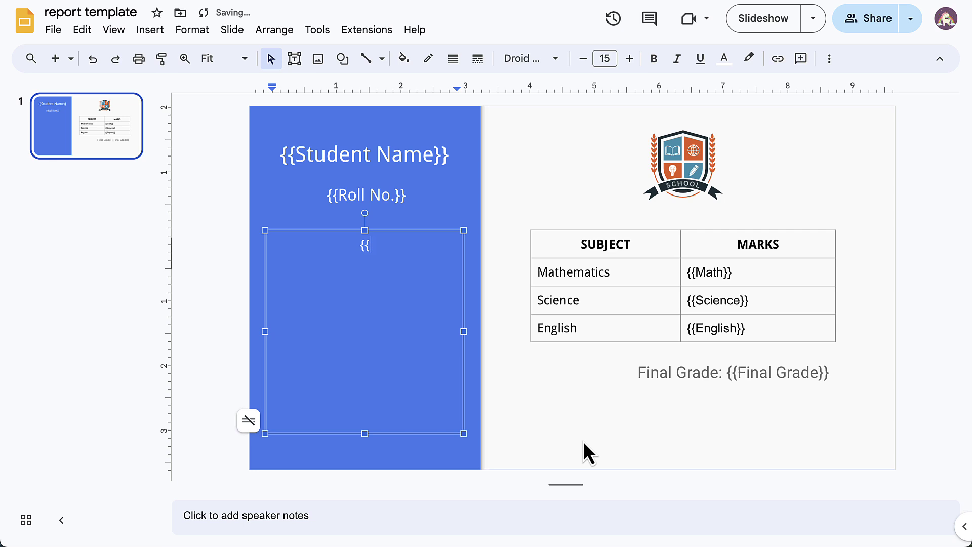
text(Embed IMAGE)
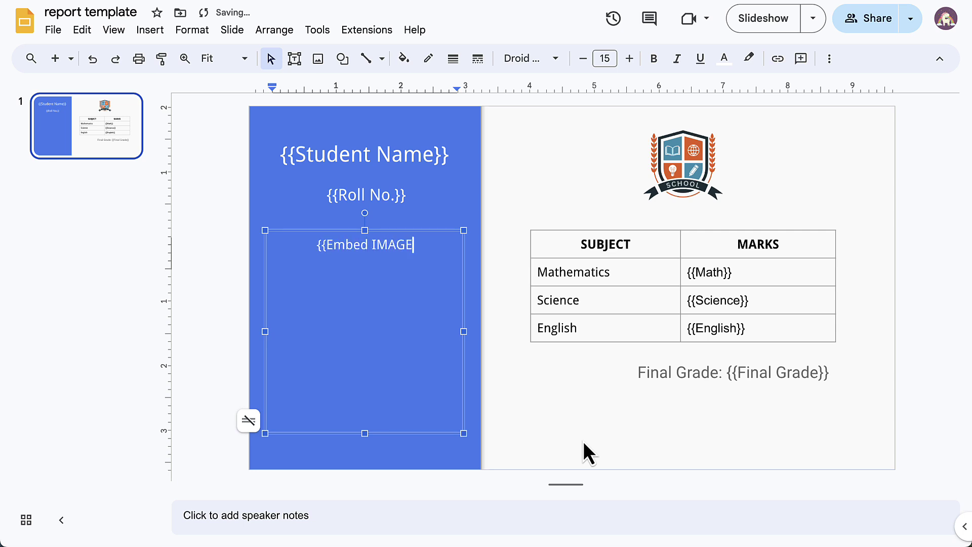
text(, Pr)
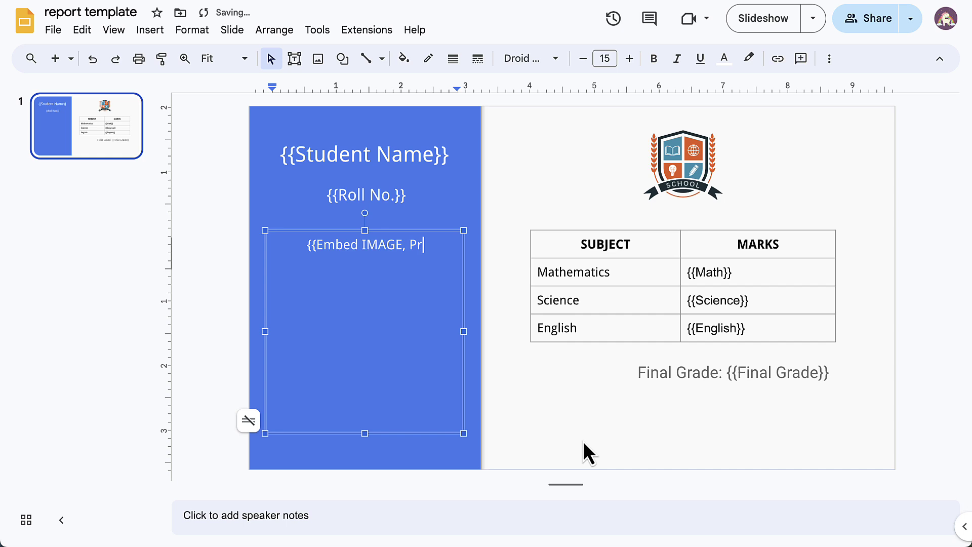
text(ofile Photo)
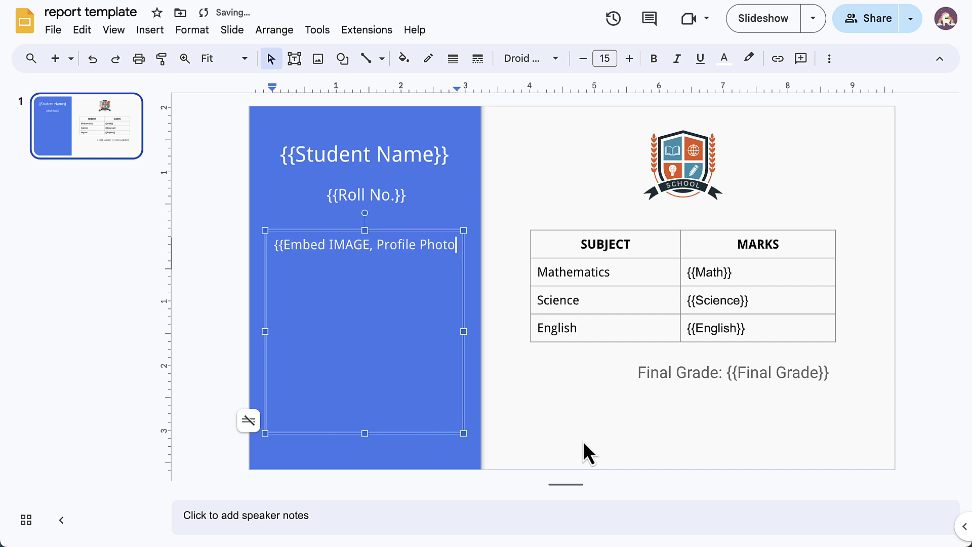
text(,)
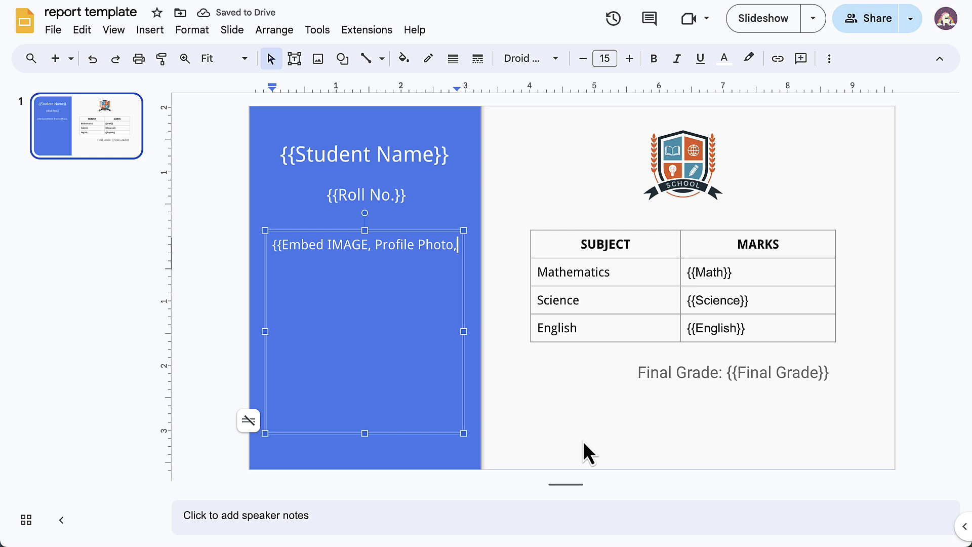
text( width)
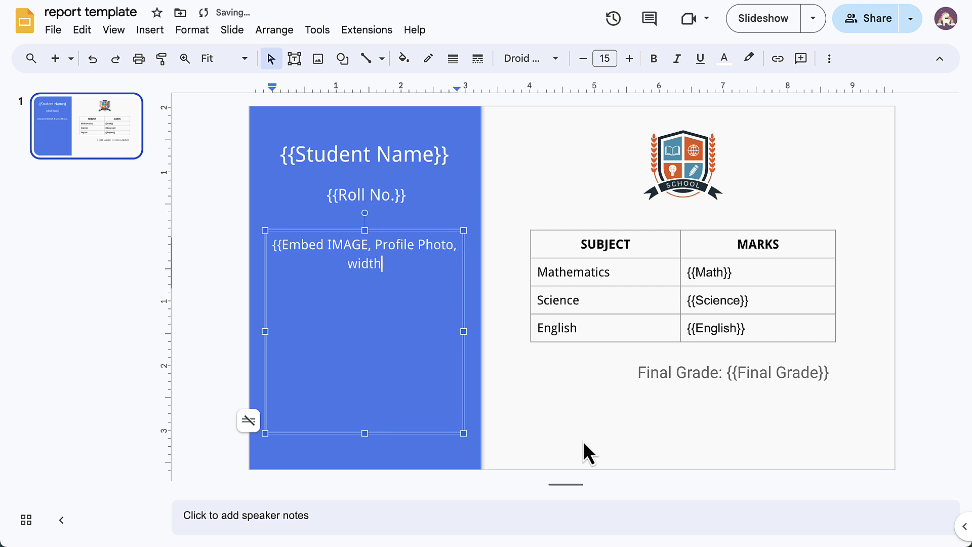
text(=300)
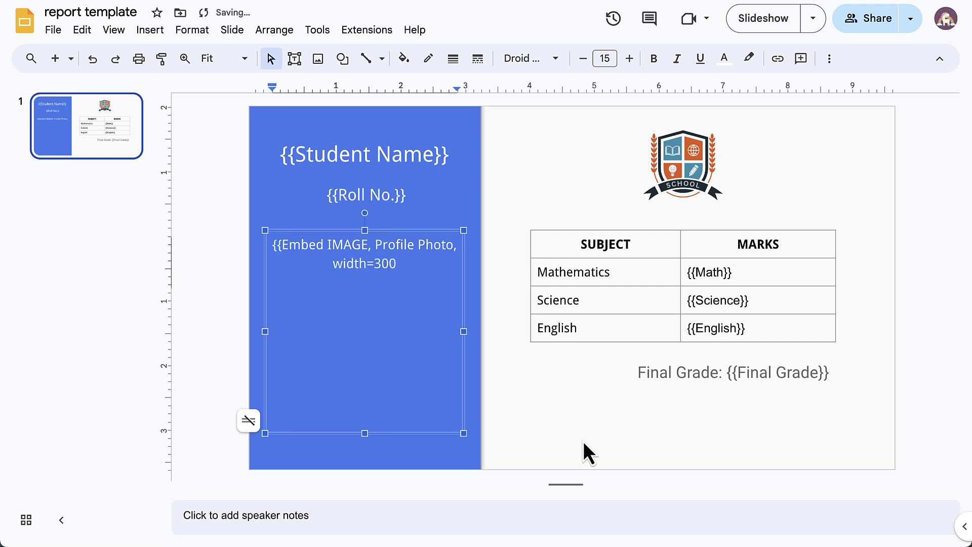
text(}})
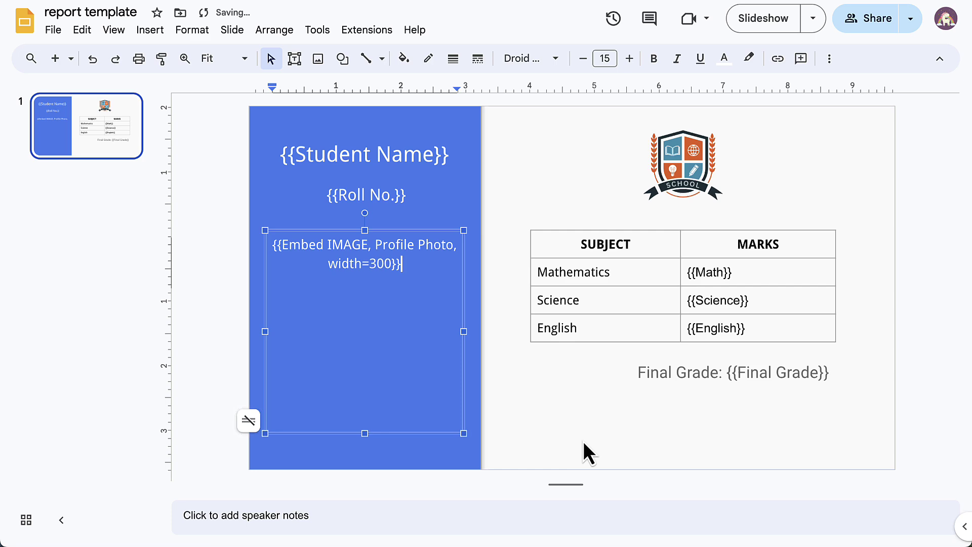
click(199, 412)
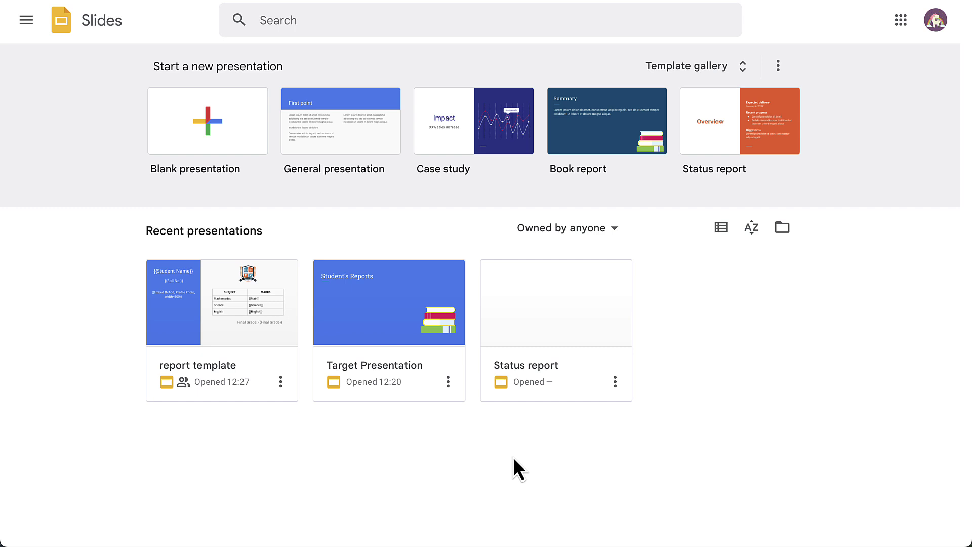
- Open the Target Presentation from the Slides home page
click(422, 332)
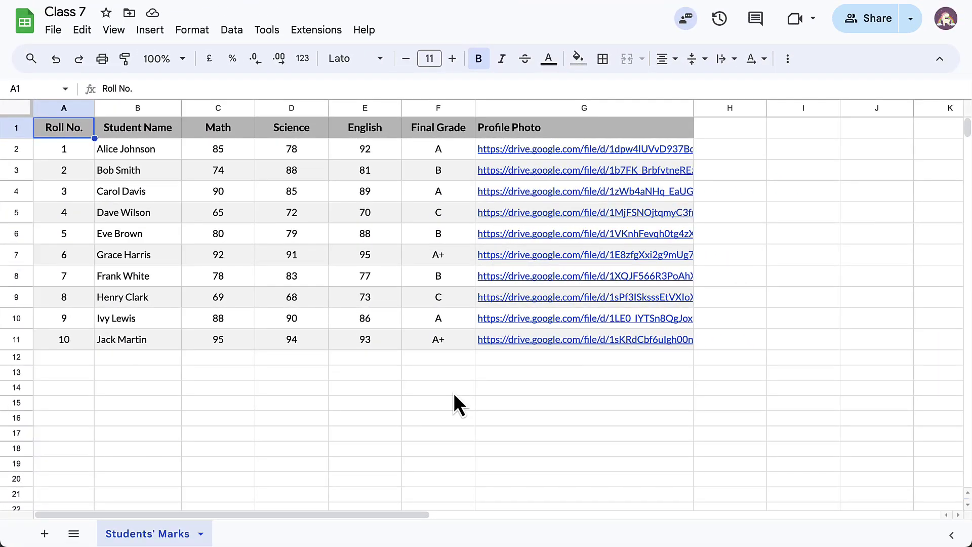
- Launch Document Studio from Extensions > Document Studio > Open in the Class 7 sheet
click(324, 31)
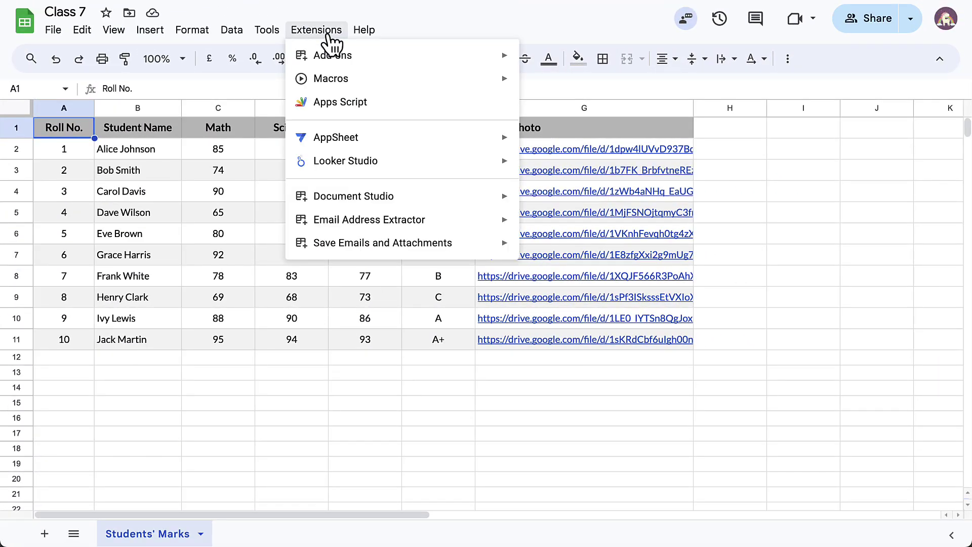
mouse_move(449, 206)
click(569, 205)
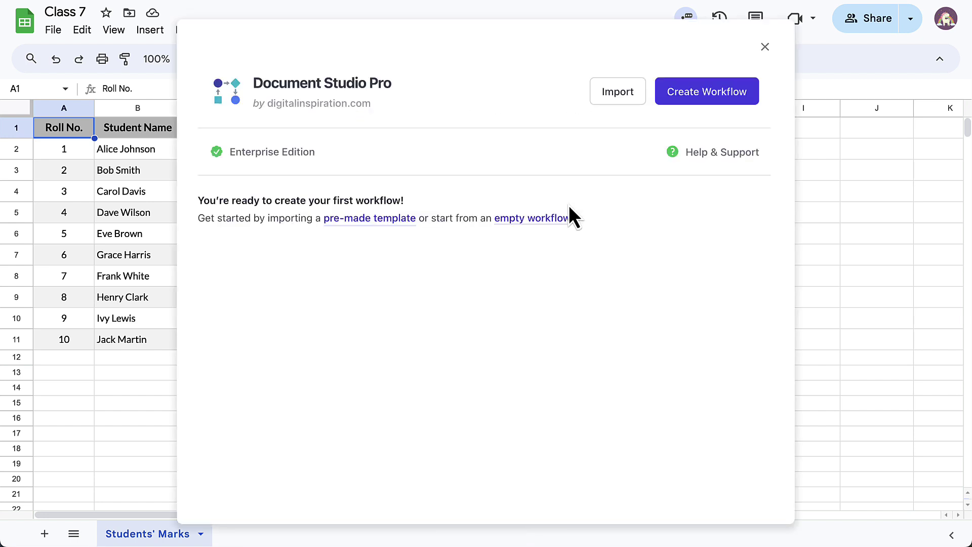
- Create a workflow named 'Student Reports Slides' on Students' Marks, processing all rows
click(682, 102)
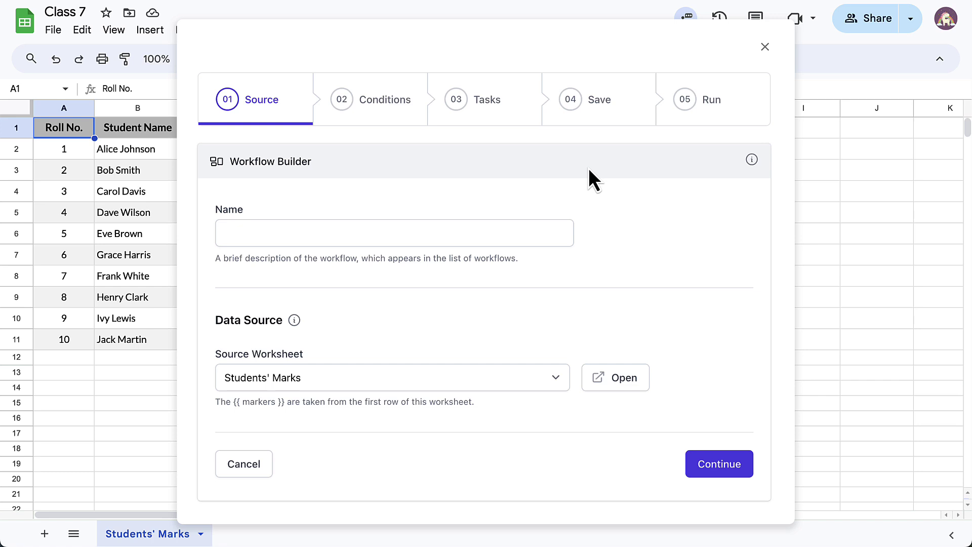
click(539, 223)
text(Student)
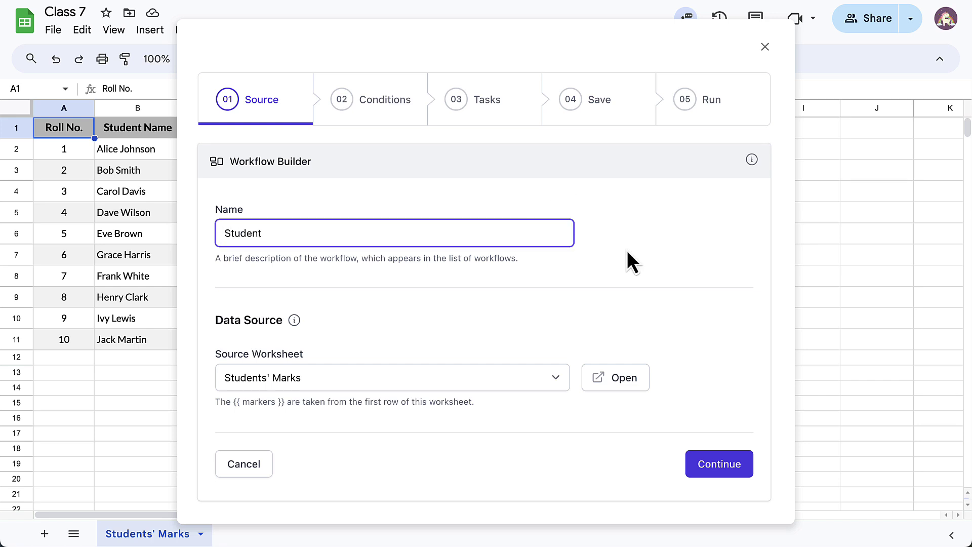
text( Reports Slides)
click(627, 250)
scroll(627, 250, down, 1)
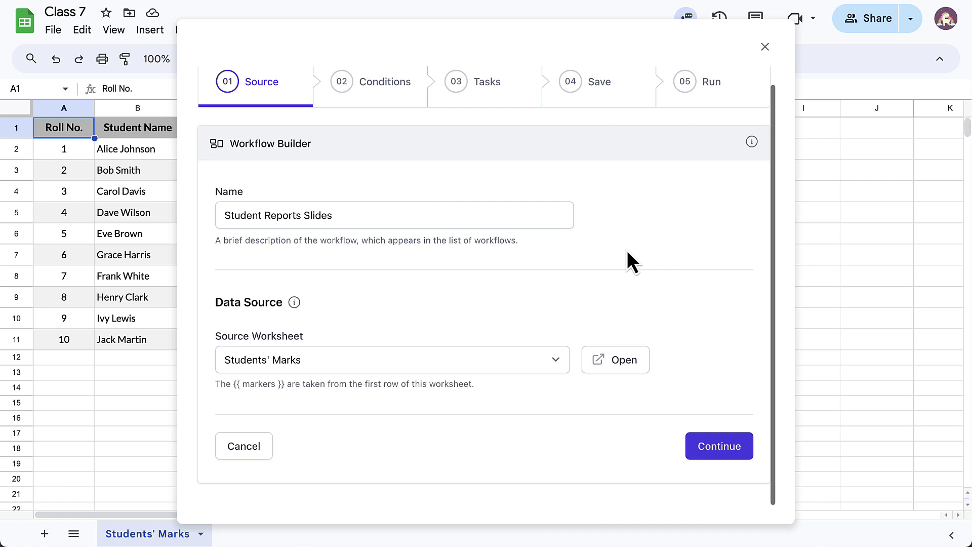
click(718, 455)
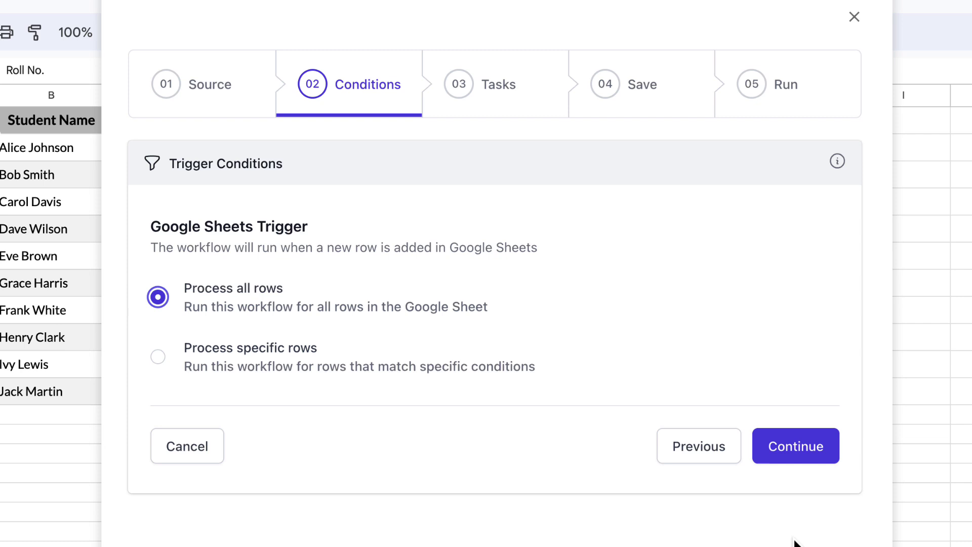
click(800, 458)
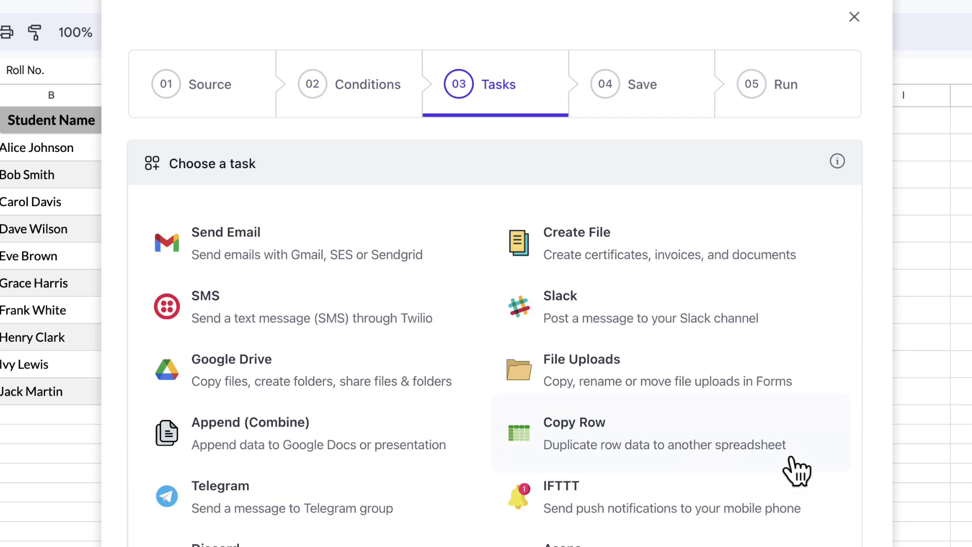
- Add the Append (Combine) task from the Choose a task list
scroll(794, 473, down, 3)
scroll(792, 475, down, 1)
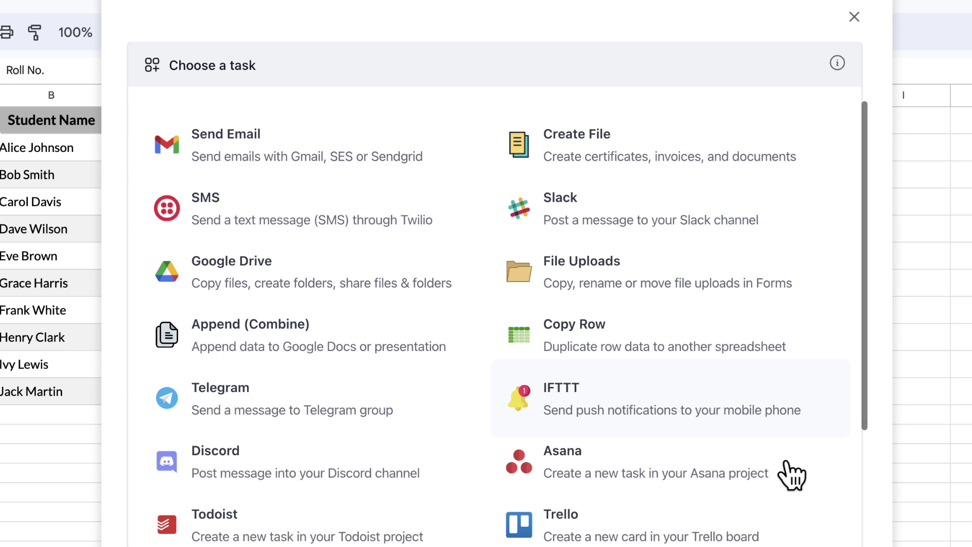
click(415, 363)
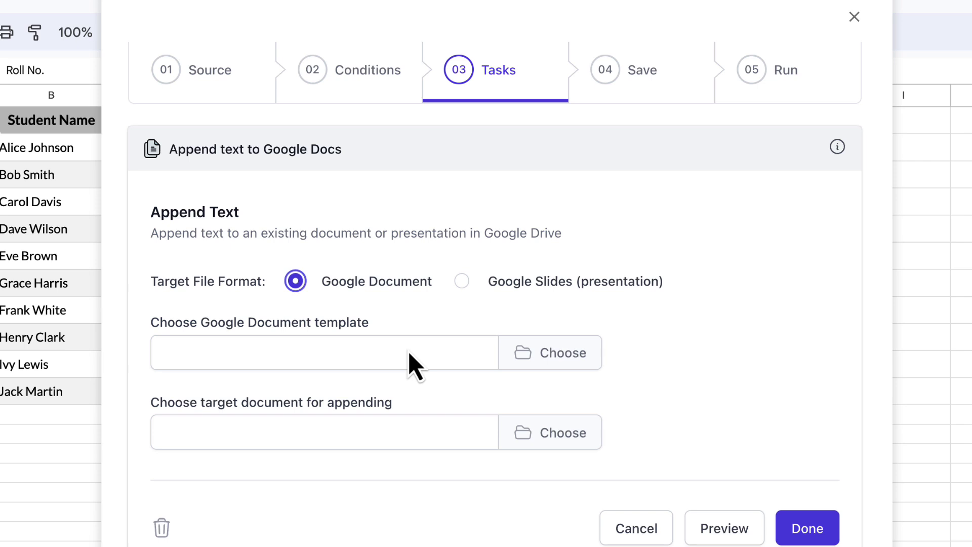
- Set the append task to Google Slides, using Report Template as the template
click(463, 281)
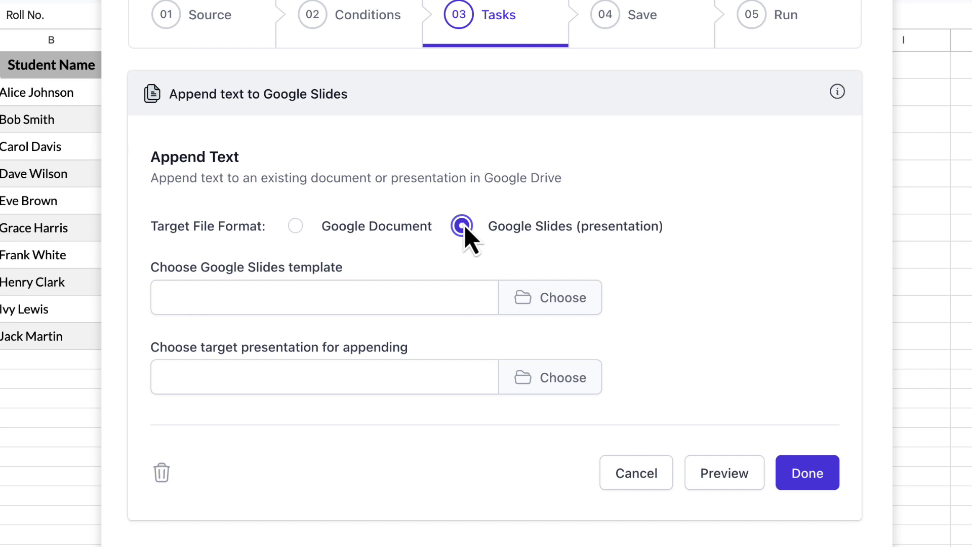
click(529, 303)
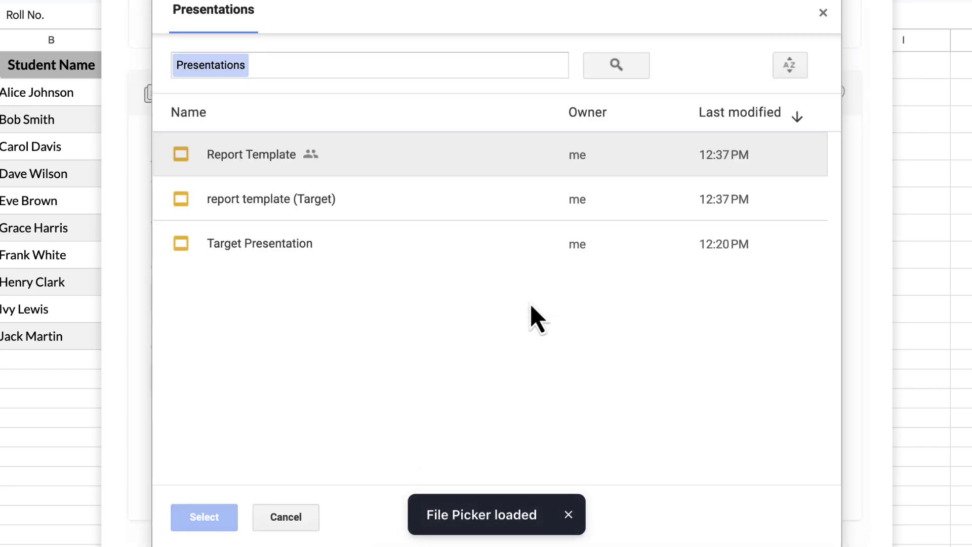
click(278, 163)
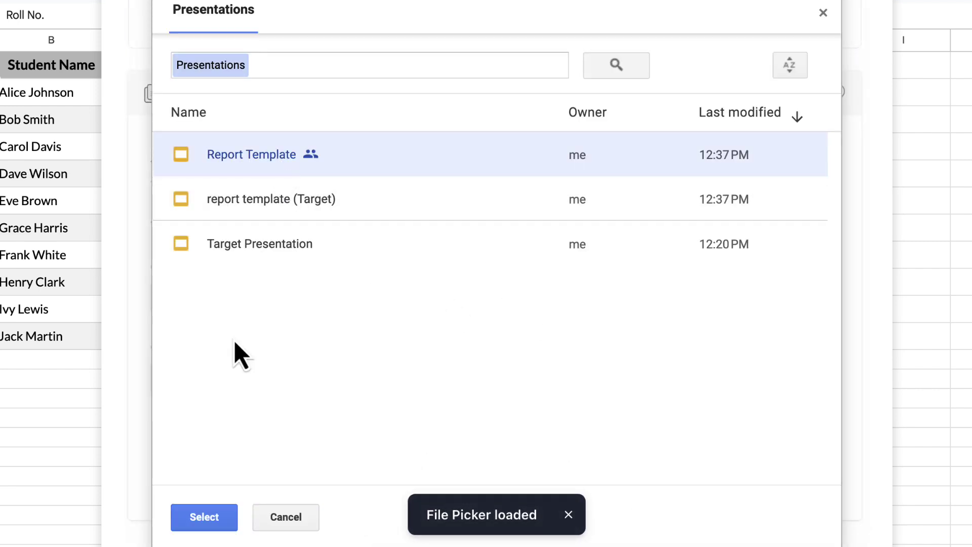
click(203, 518)
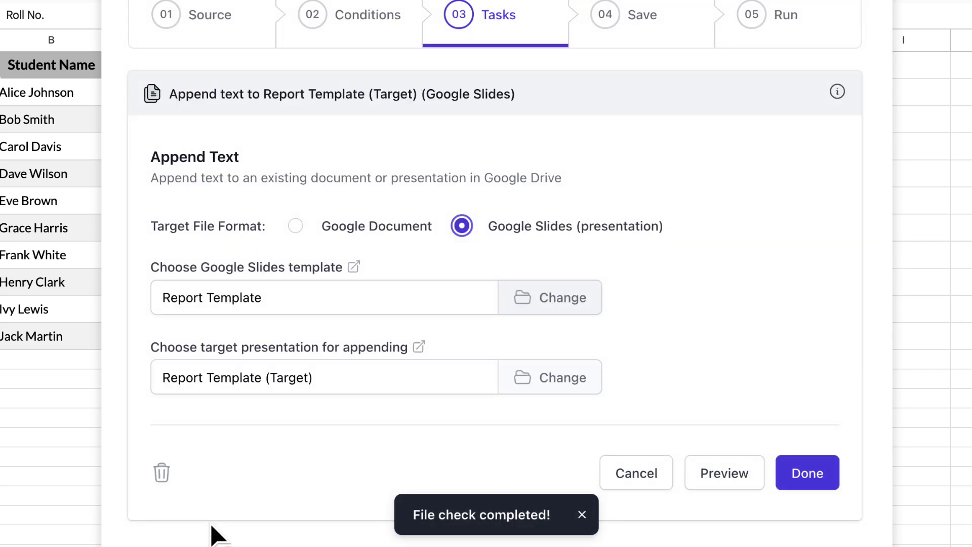
- Set Target Presentation as the append target and save the task
click(537, 389)
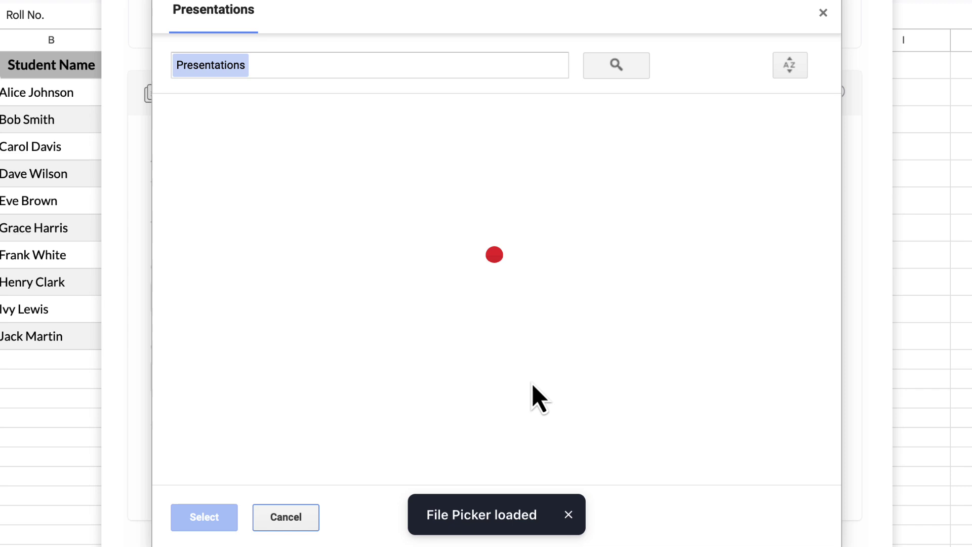
click(319, 299)
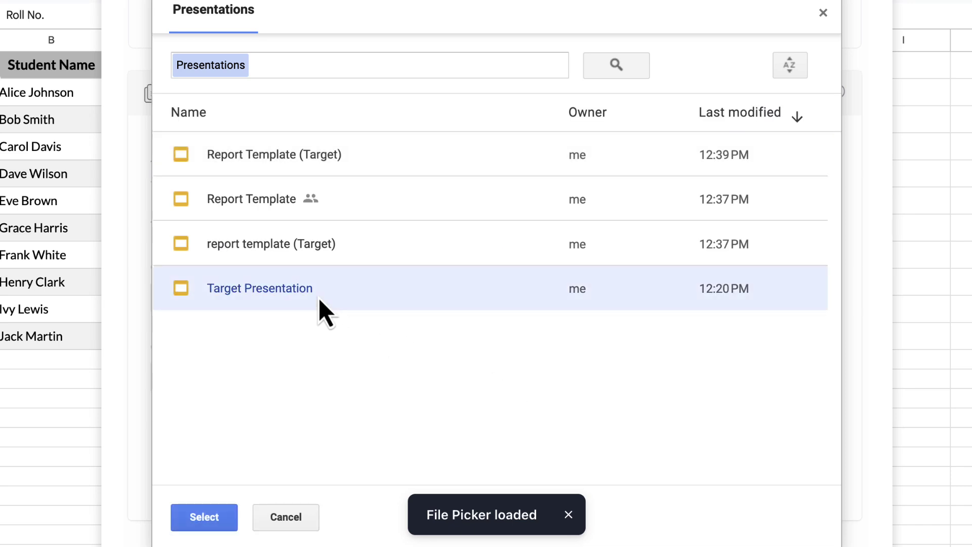
click(208, 519)
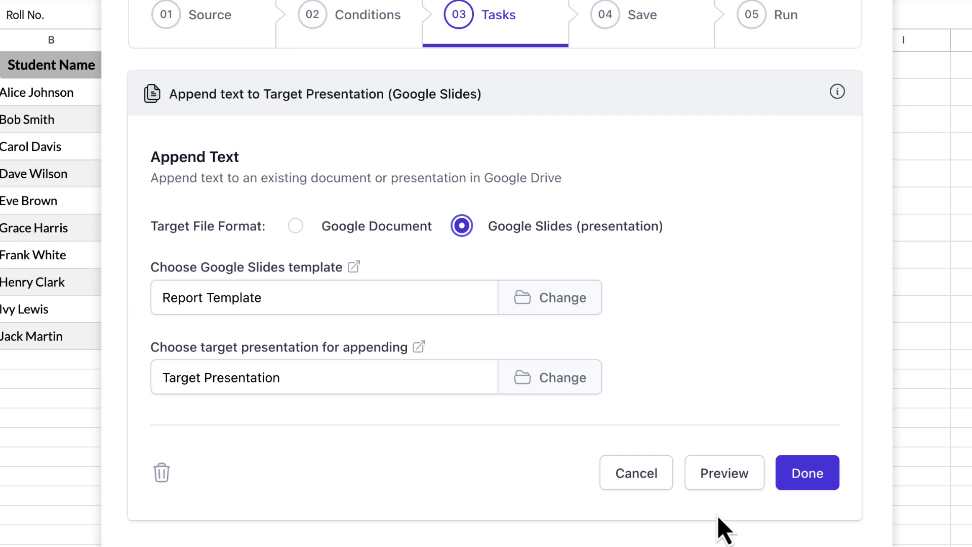
click(805, 487)
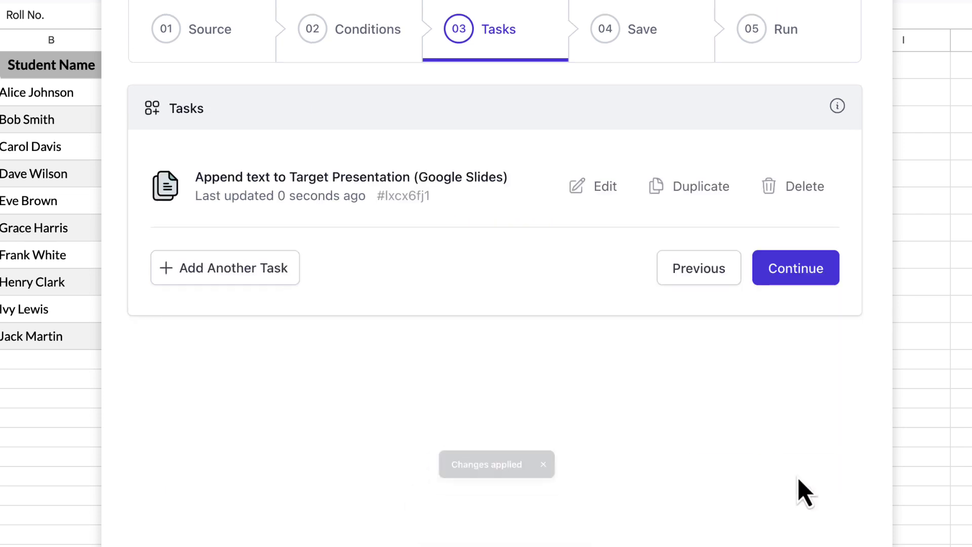
- Continue to the Save step and choose Save and Run
click(793, 285)
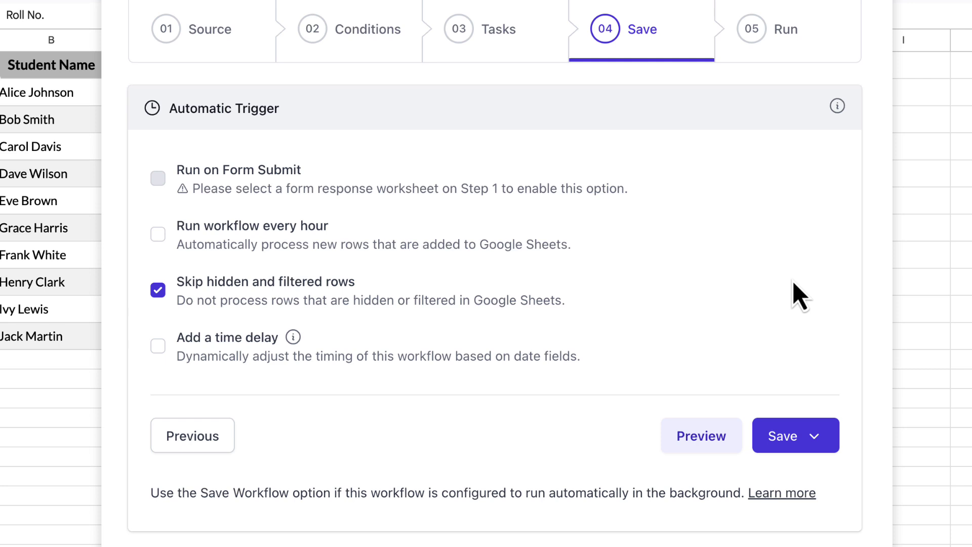
click(817, 438)
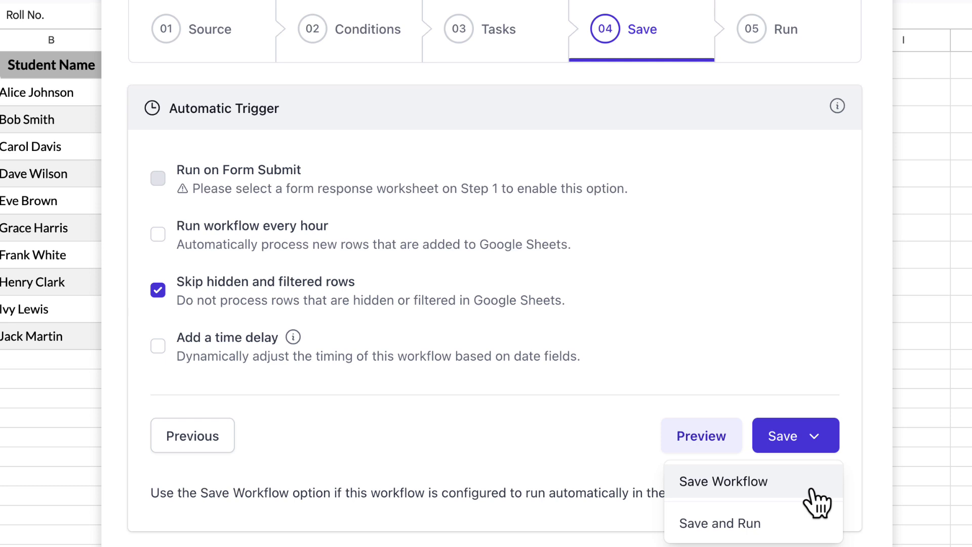
click(810, 524)
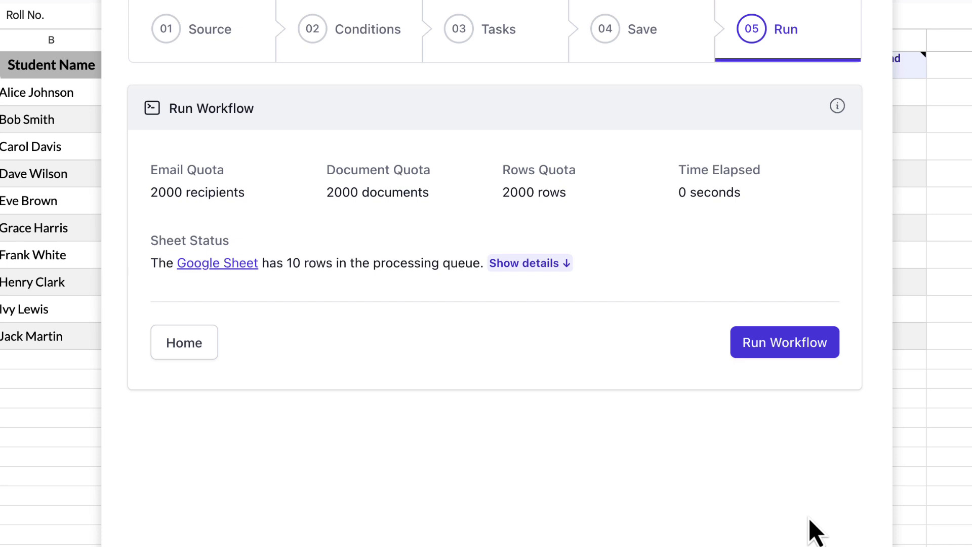
- Review the 10 queued rows and run the workflow to completion
click(562, 265)
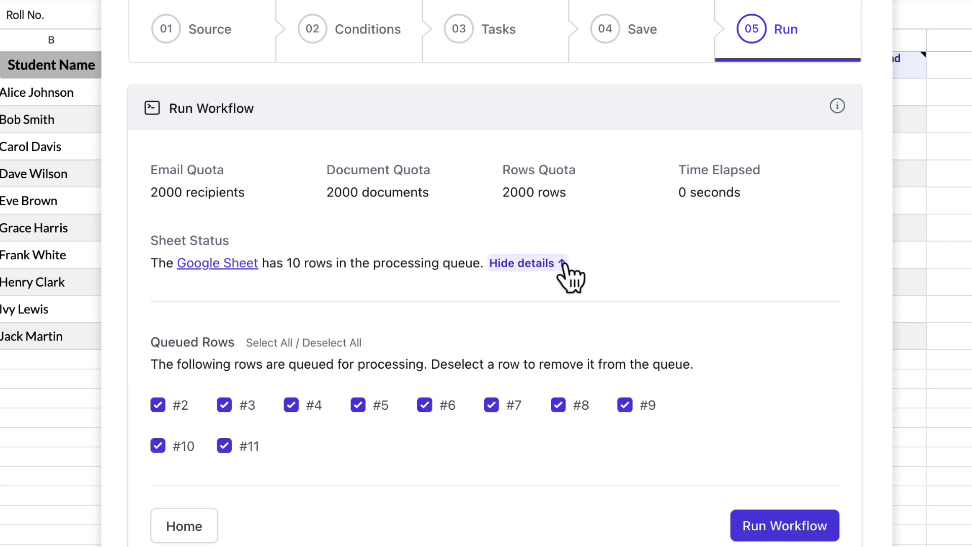
scroll(570, 276, down, 2)
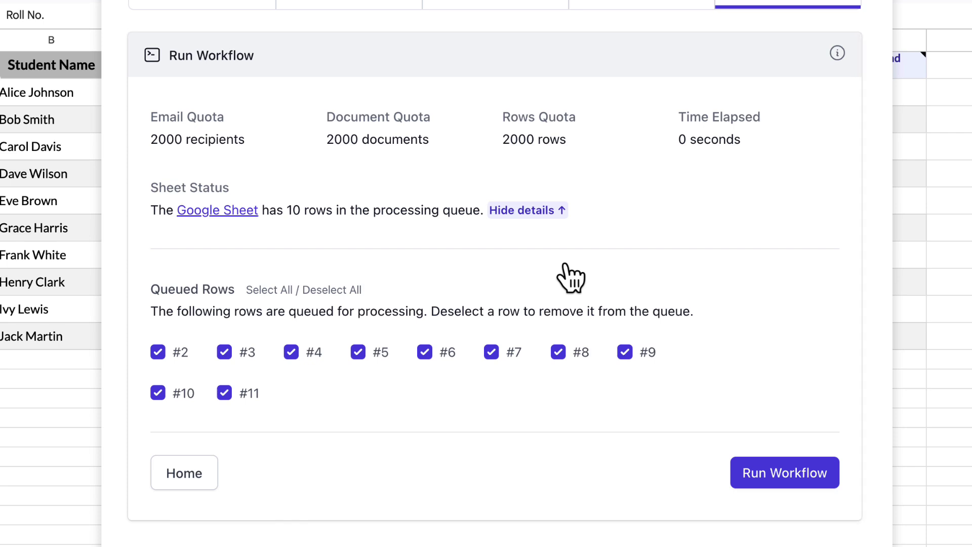
click(816, 480)
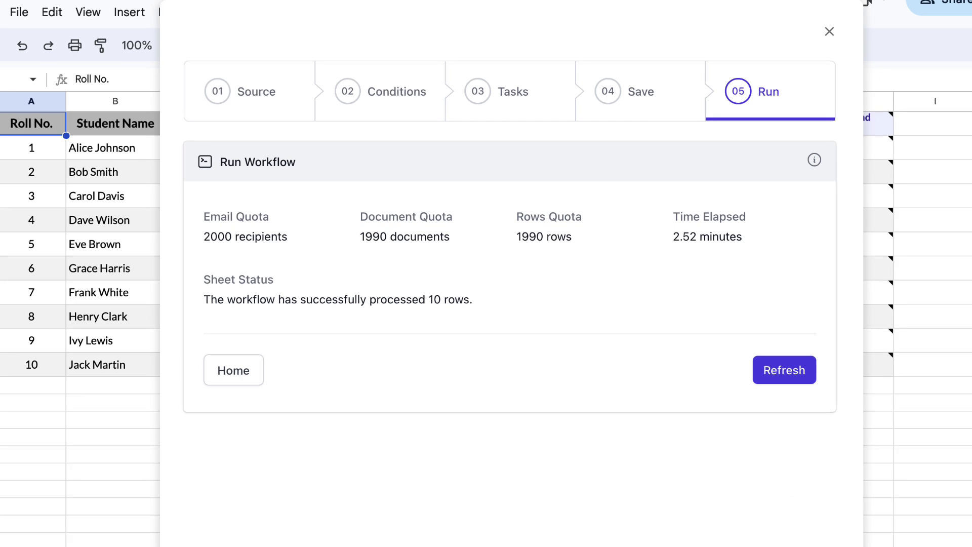
- Close Document Studio and open Target Presentation via the View File link in column H
click(830, 31)
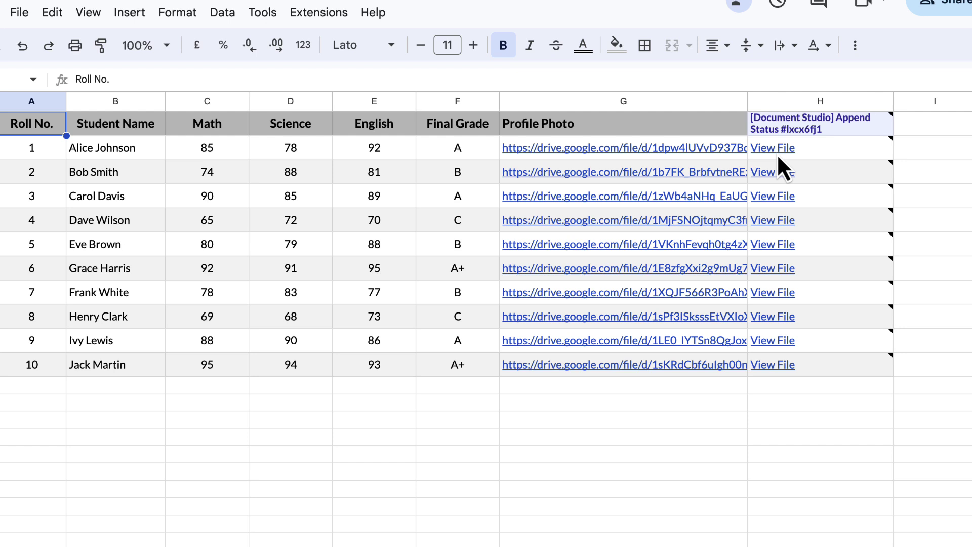
mouse_move(777, 153)
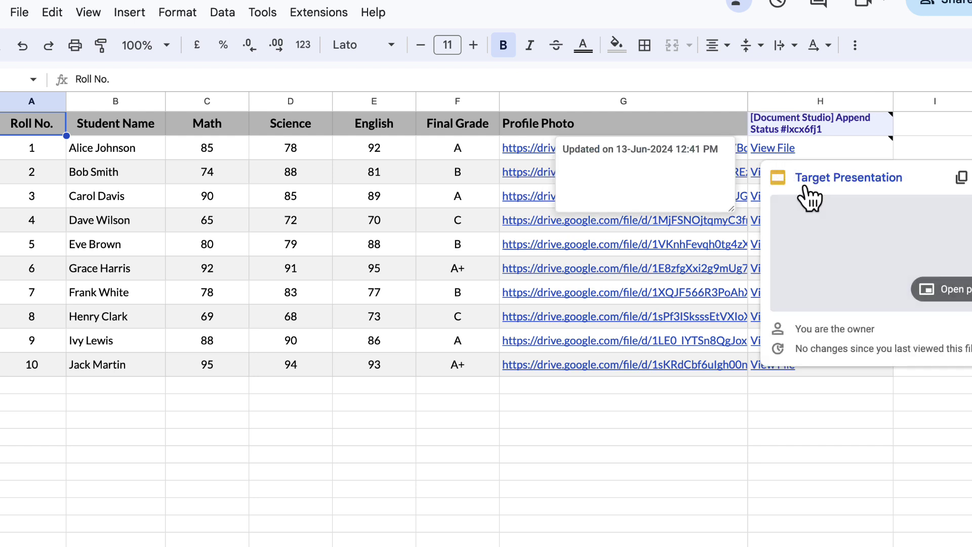
click(805, 192)
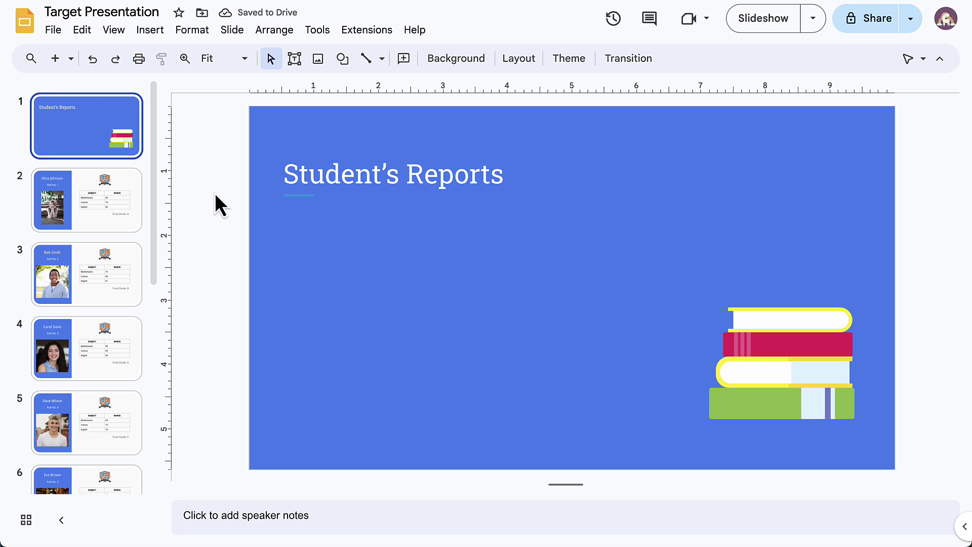
- Review report slides 2–4 for students one to three, ending on Roll No. 3 with Final Grade A
click(141, 209)
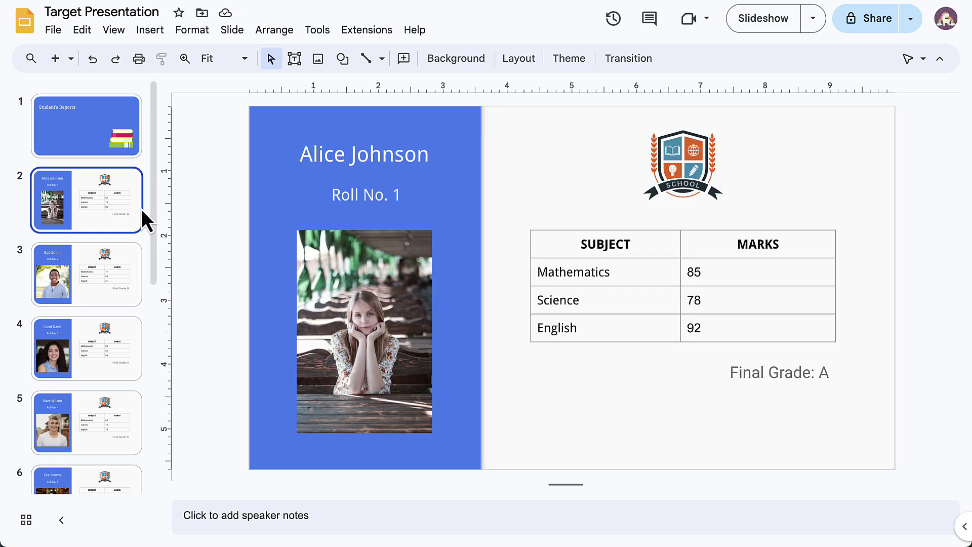
click(112, 271)
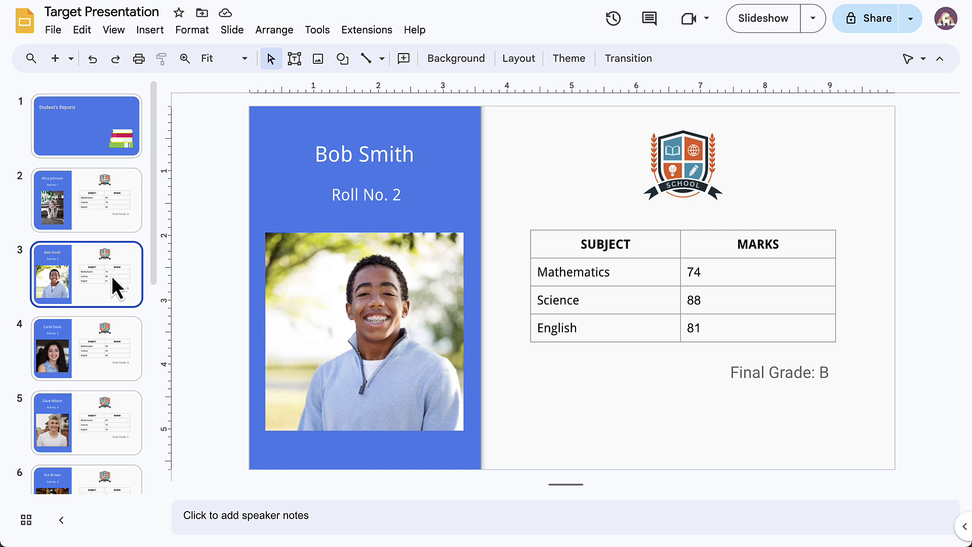
click(102, 354)
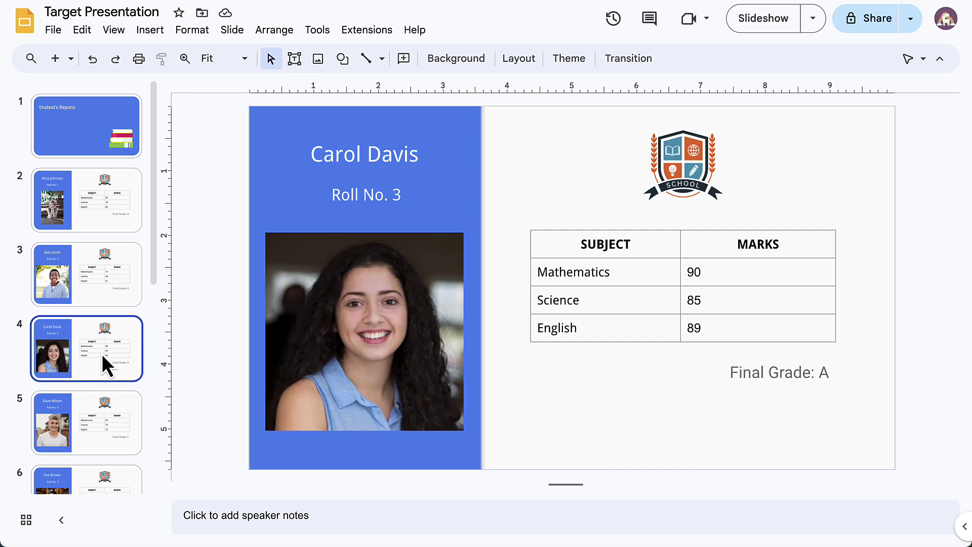